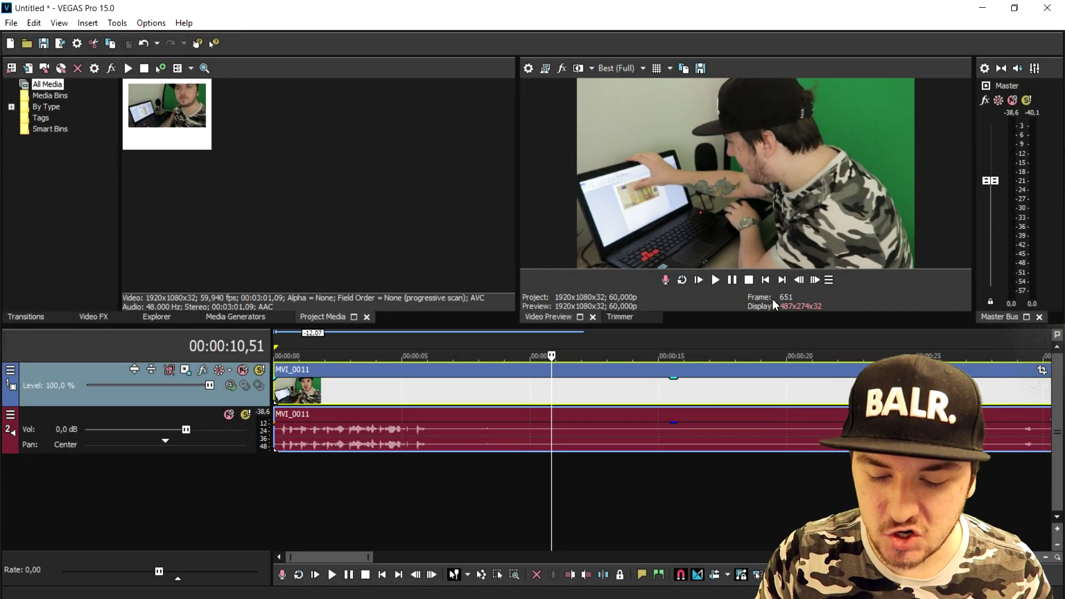
Step: Scrub through MVI_0011 from the start to find the cut point around 8 seconds
left_click(764, 286)
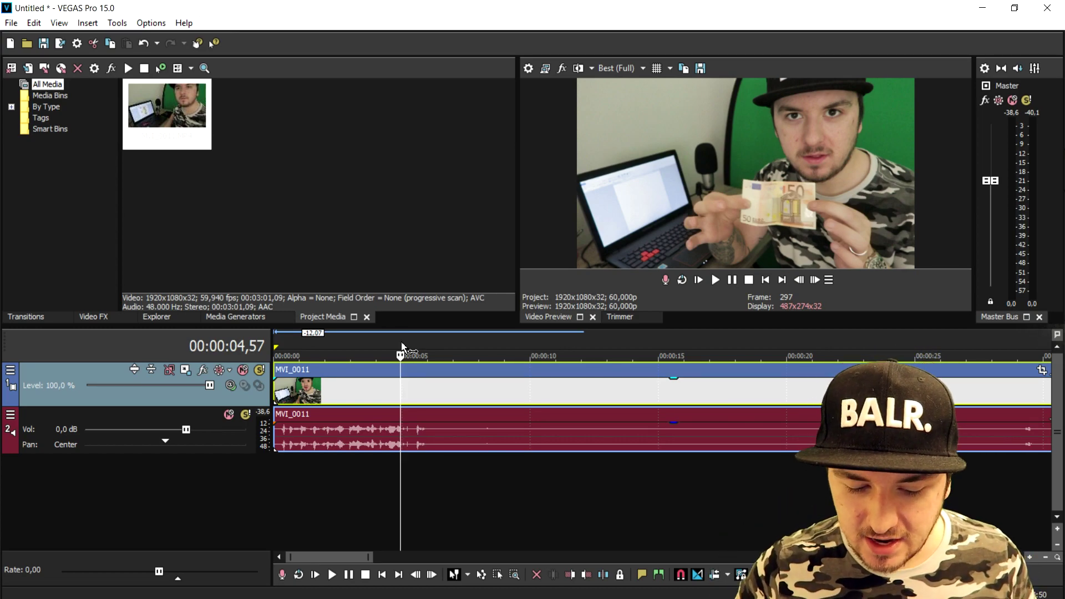
left_click(766, 282)
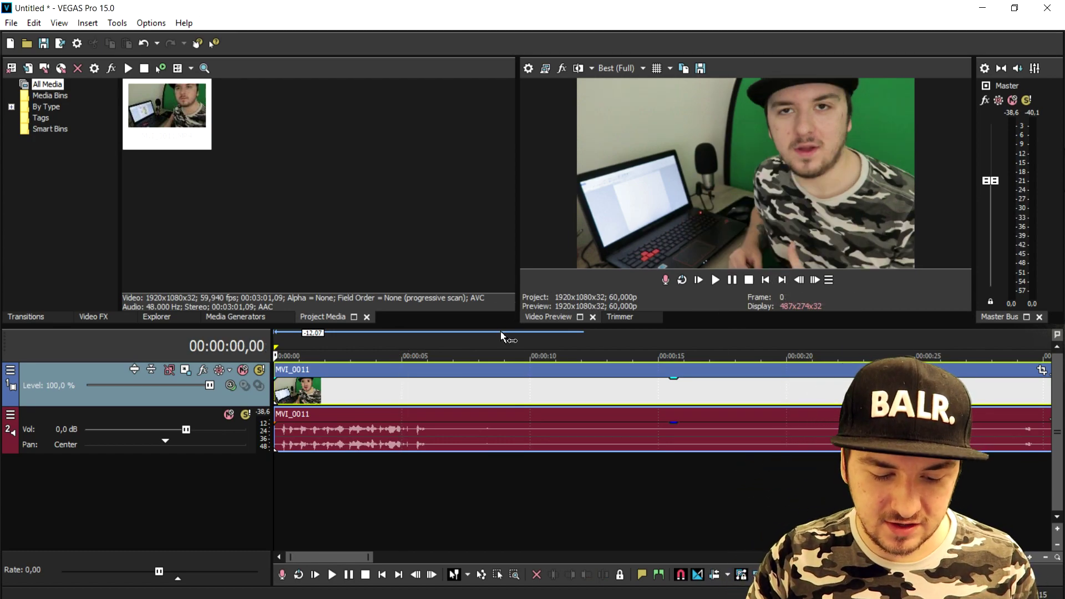
scroll(500, 331, "up", 2)
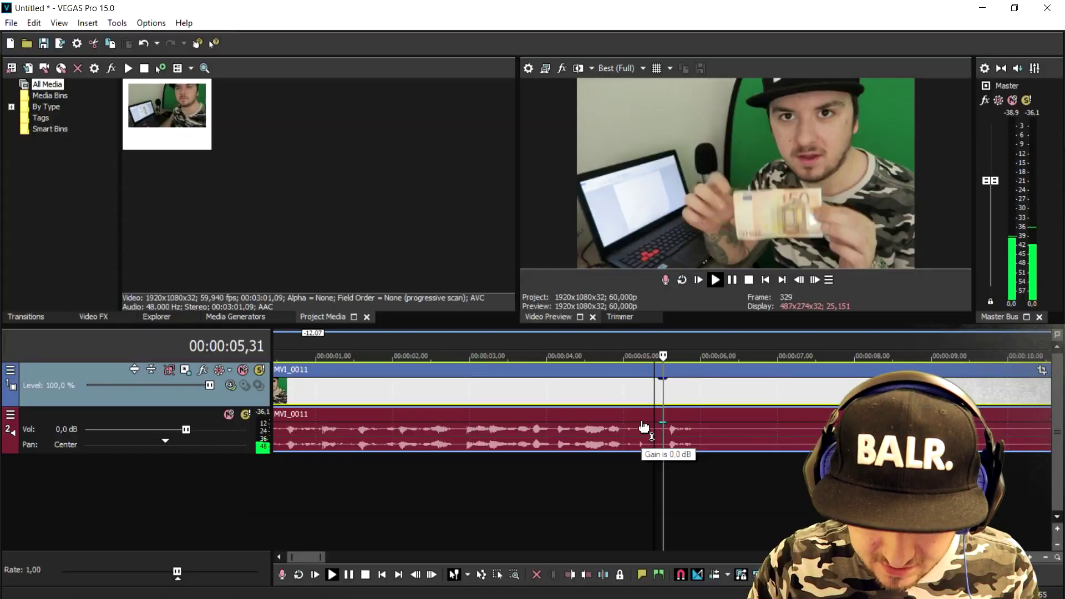
left_click(709, 440)
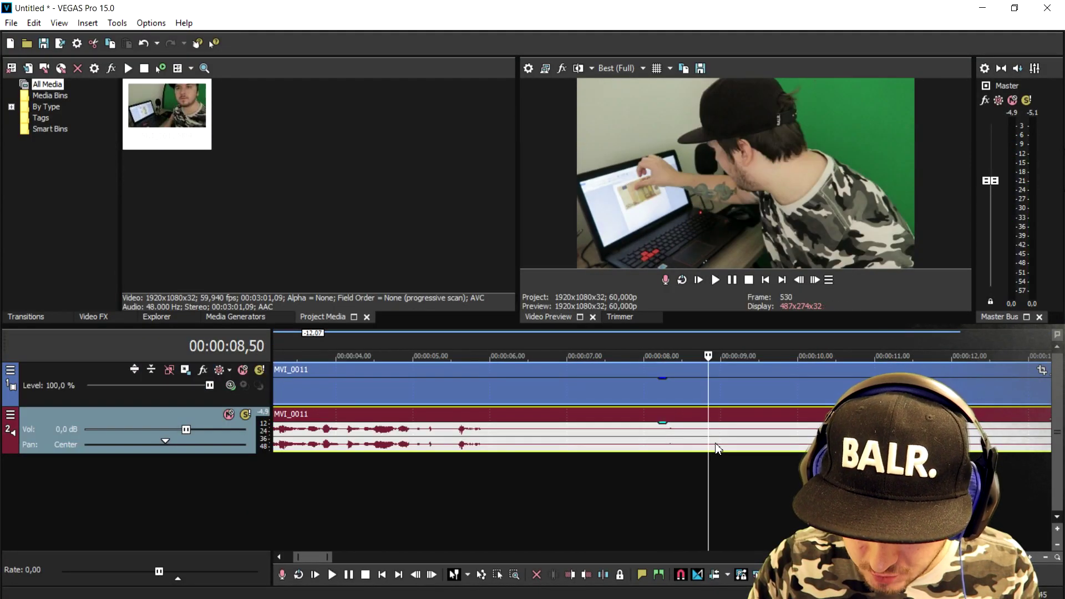
left_click(716, 442)
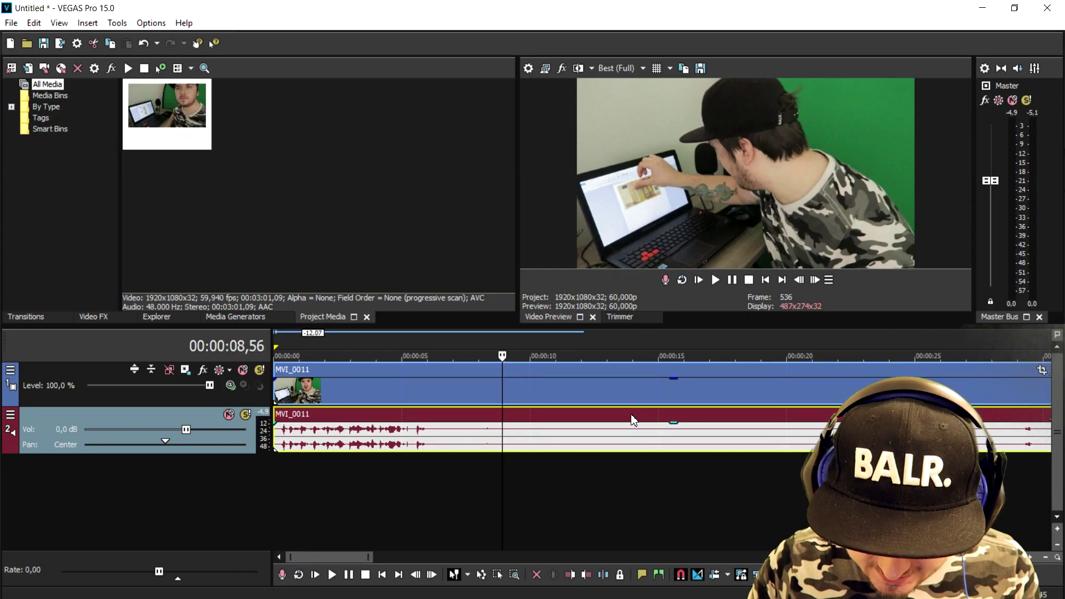
left_click(568, 338)
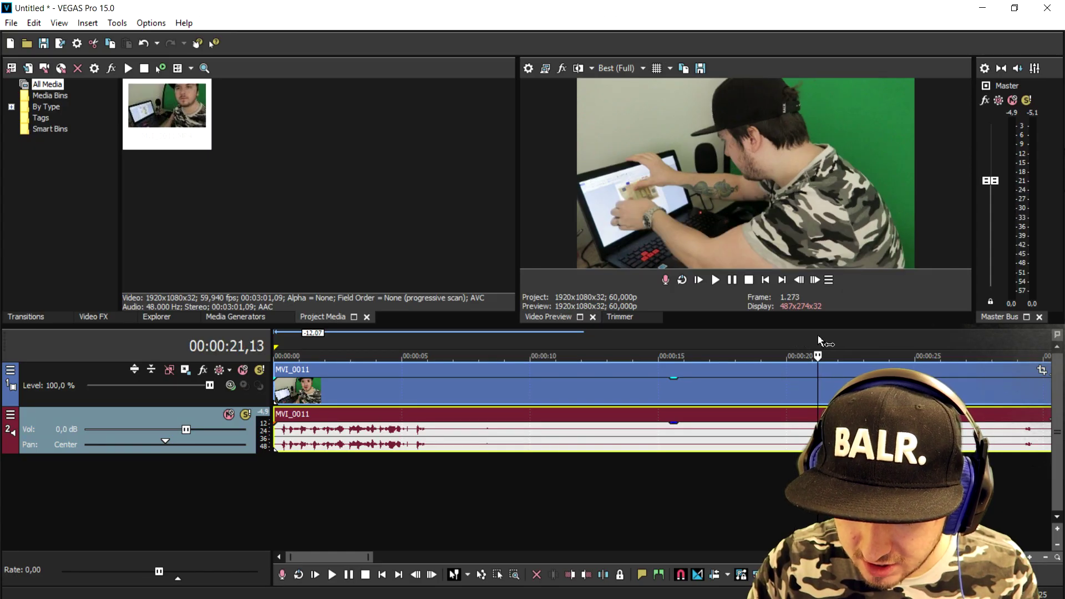
left_click_drag(818, 334, 854, 340)
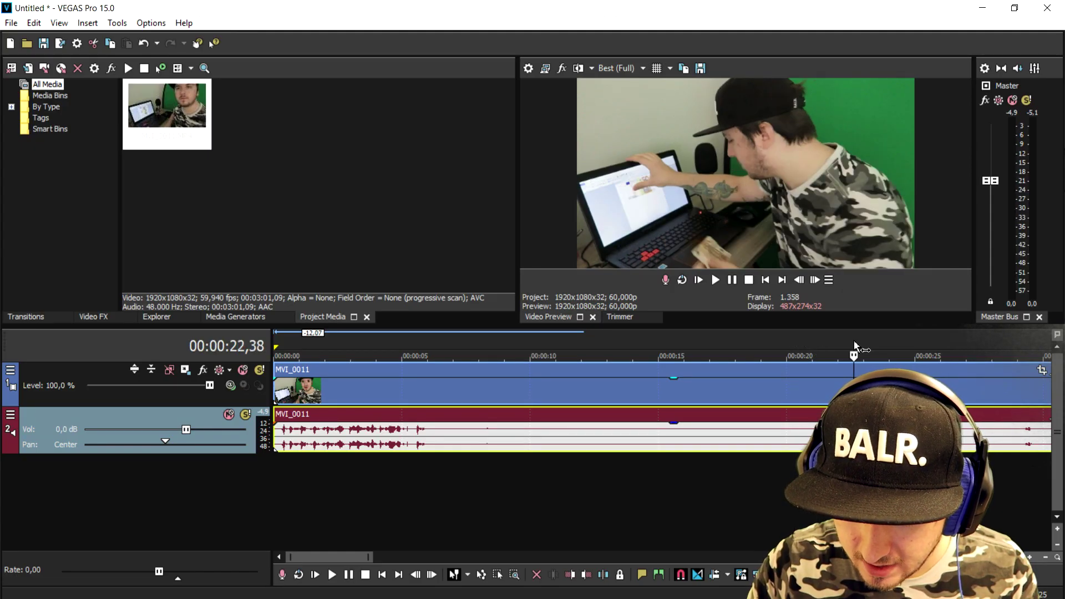
left_click(489, 340)
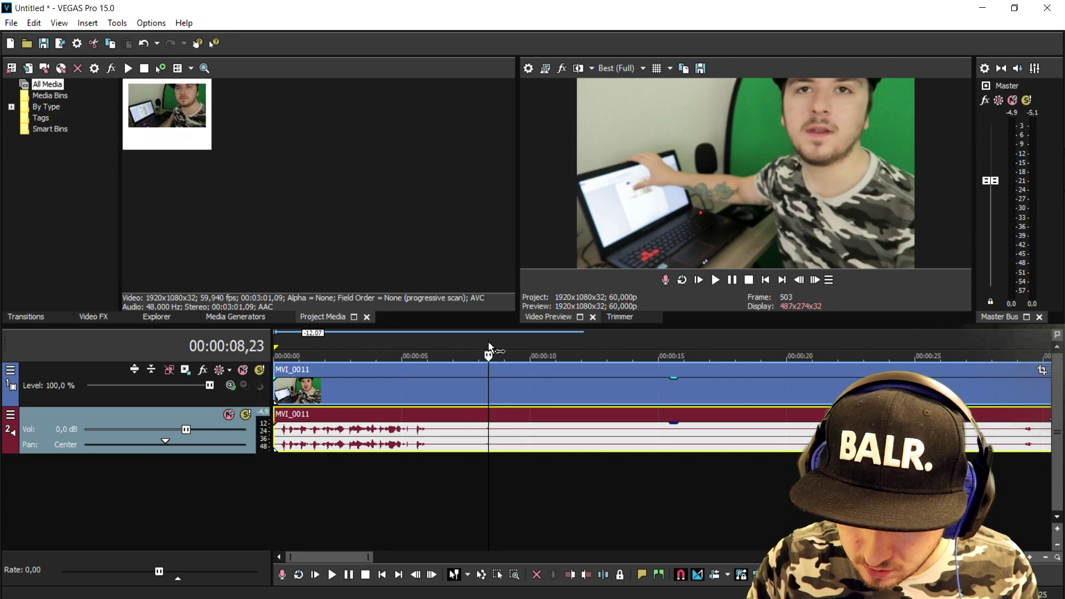
left_click(458, 336)
scroll(594, 358, "up", 2)
scroll(595, 357, "up", 1)
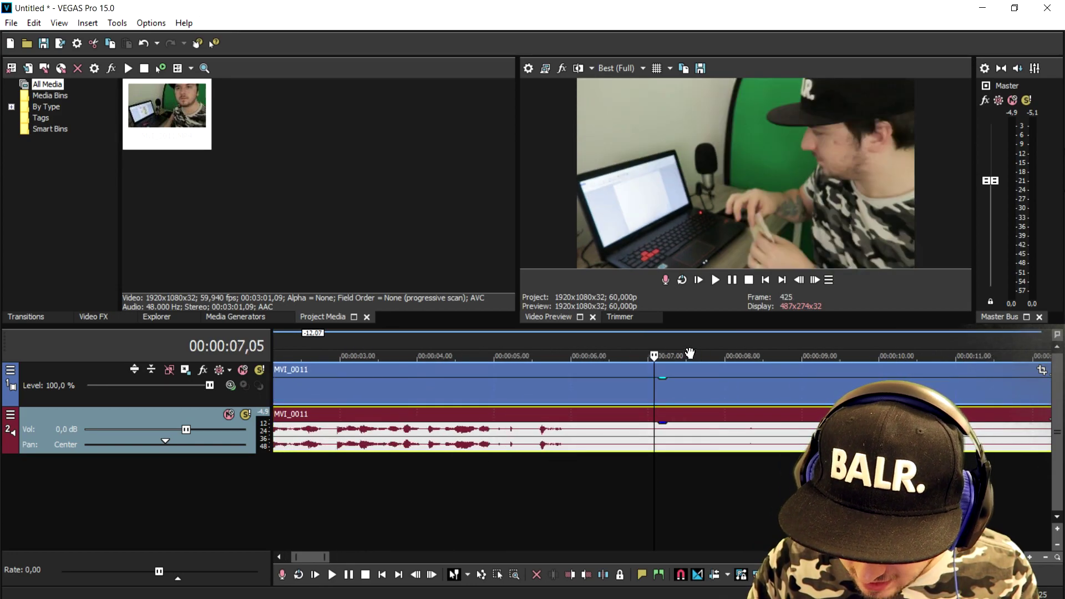
Step: Split the MVI_0011 clip at 00:00:08,32
left_click_drag(657, 344, 788, 345)
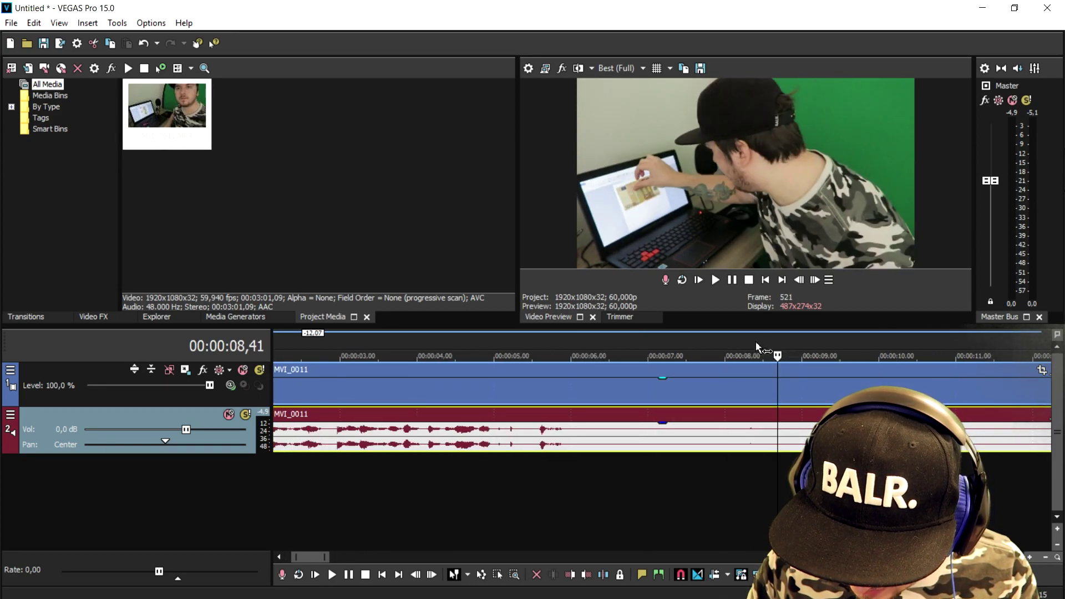
left_click(755, 341)
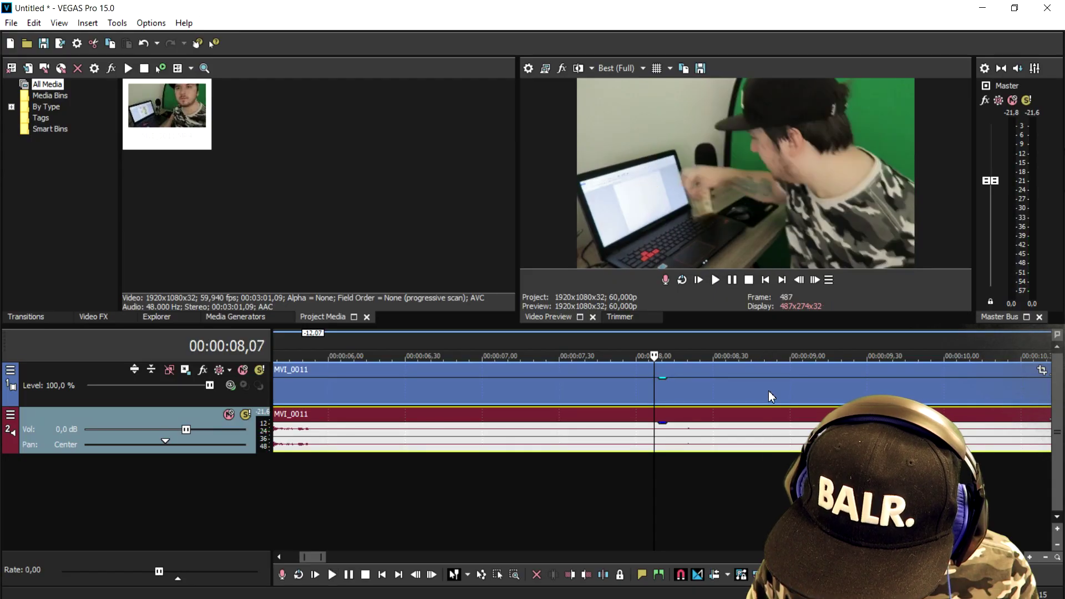
left_click(721, 397)
scroll(721, 391, "down", 3)
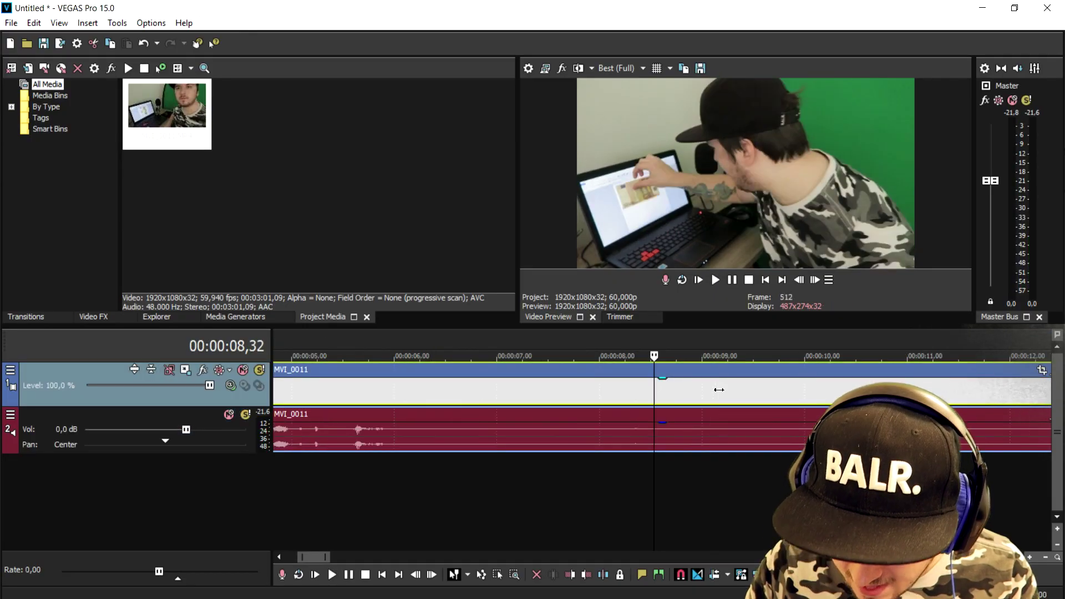
key("s")
scroll(754, 366, "down", 3)
Step: Review the footage past 17 seconds and trim off the unwanted beginning of the second clip
left_click(722, 353)
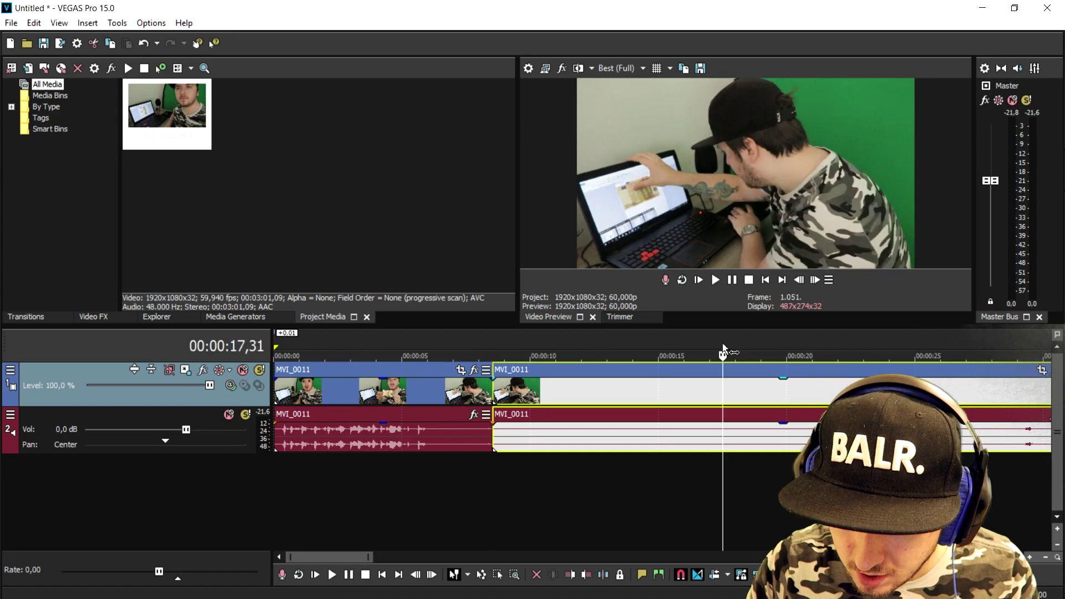
left_click(971, 354)
scroll(971, 351, "up", 5)
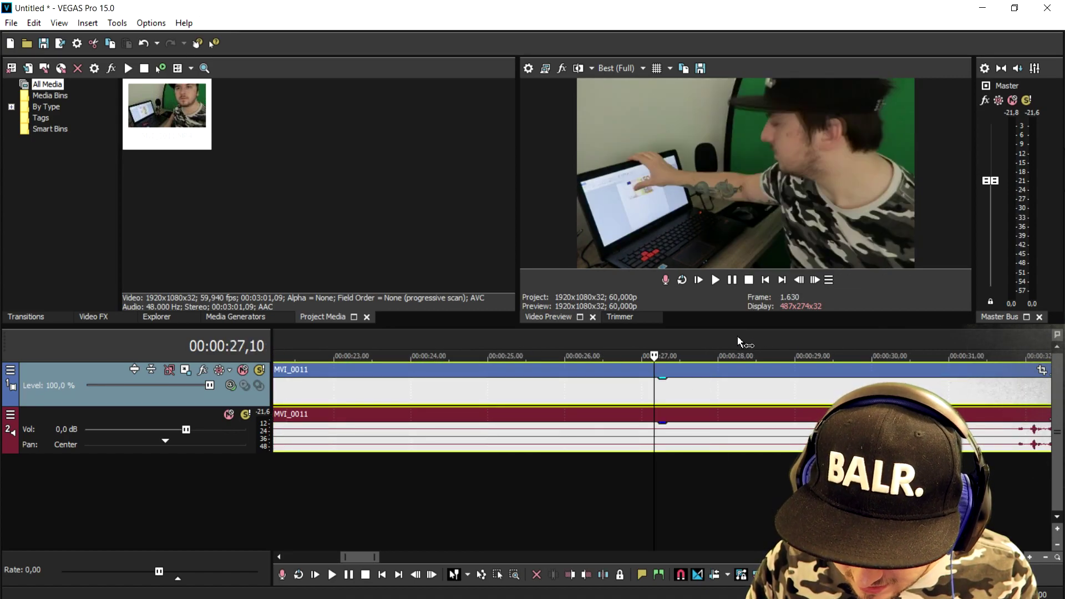
key("space")
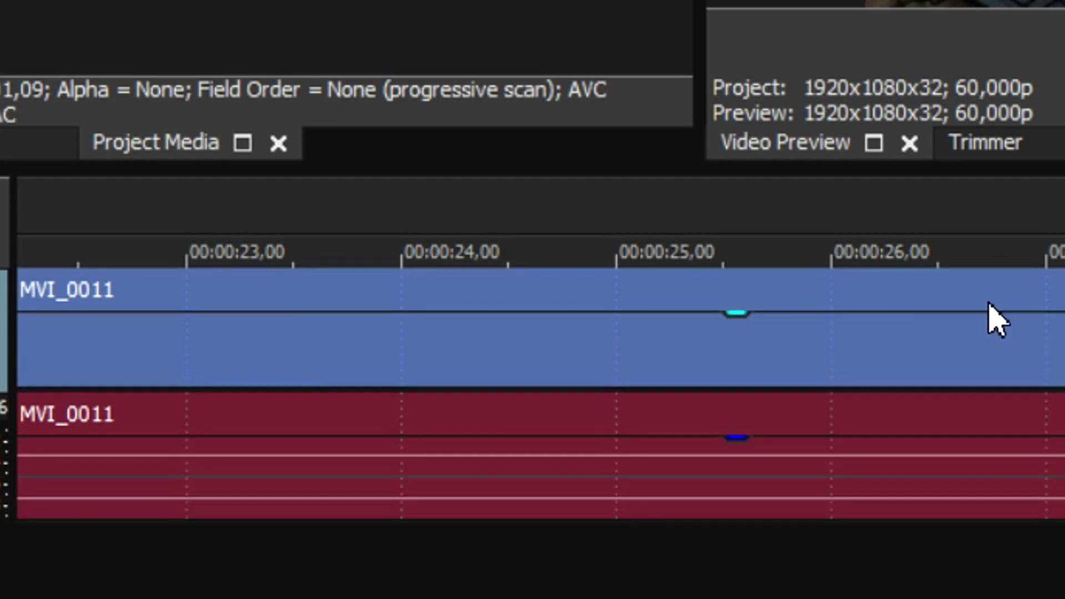
scroll(991, 316, "down", 3)
scroll(683, 350, "down", 2)
left_click_drag(887, 380, 275, 350)
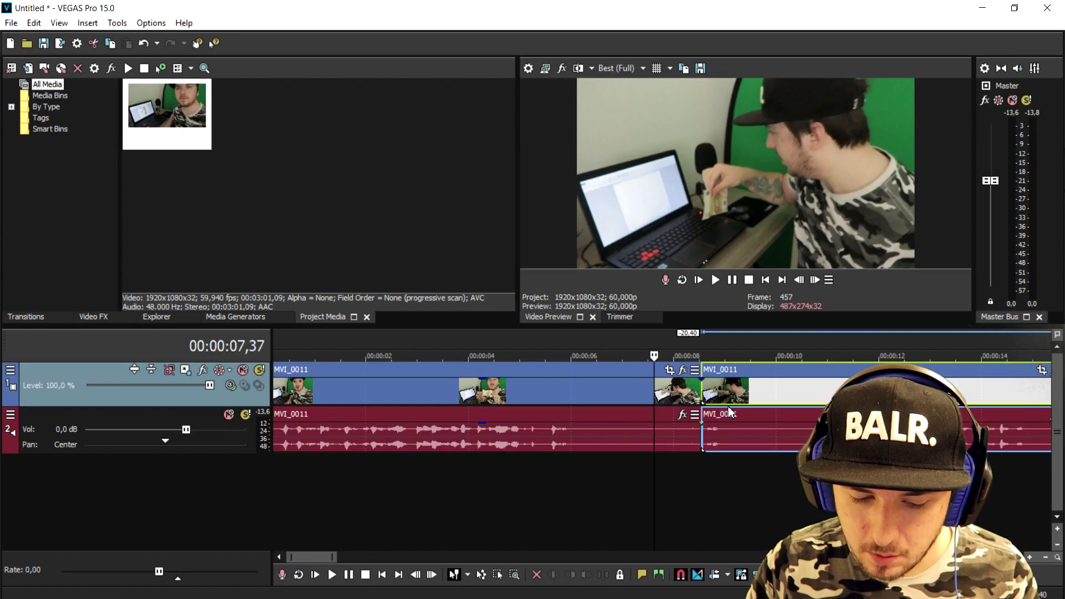
mouse_move(236, 316)
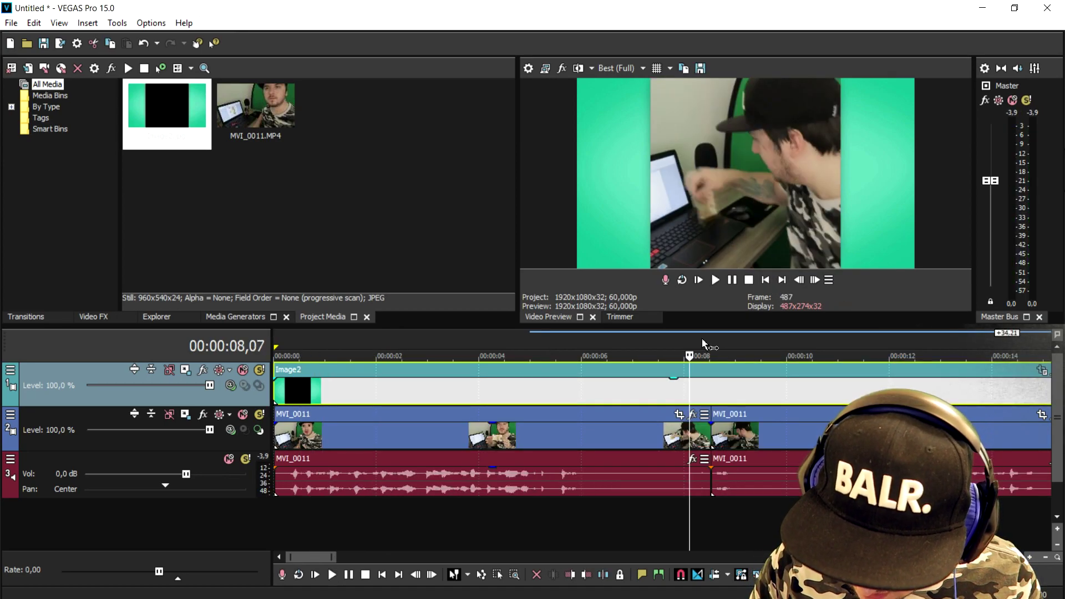
scroll(725, 372, "down", 1)
scroll(678, 415, "down", 2)
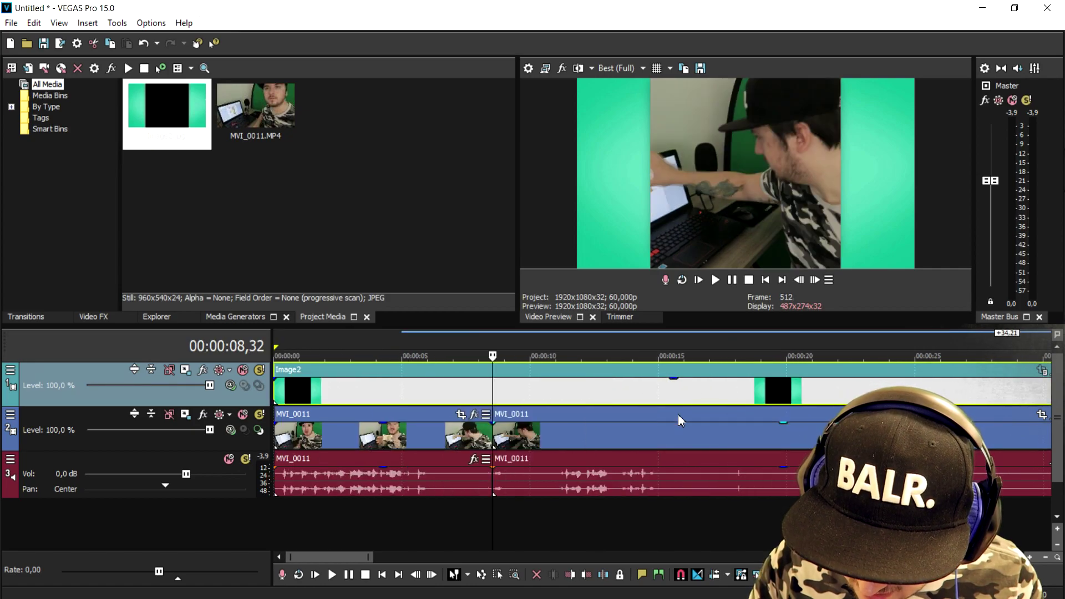
scroll(556, 435, "up", 5)
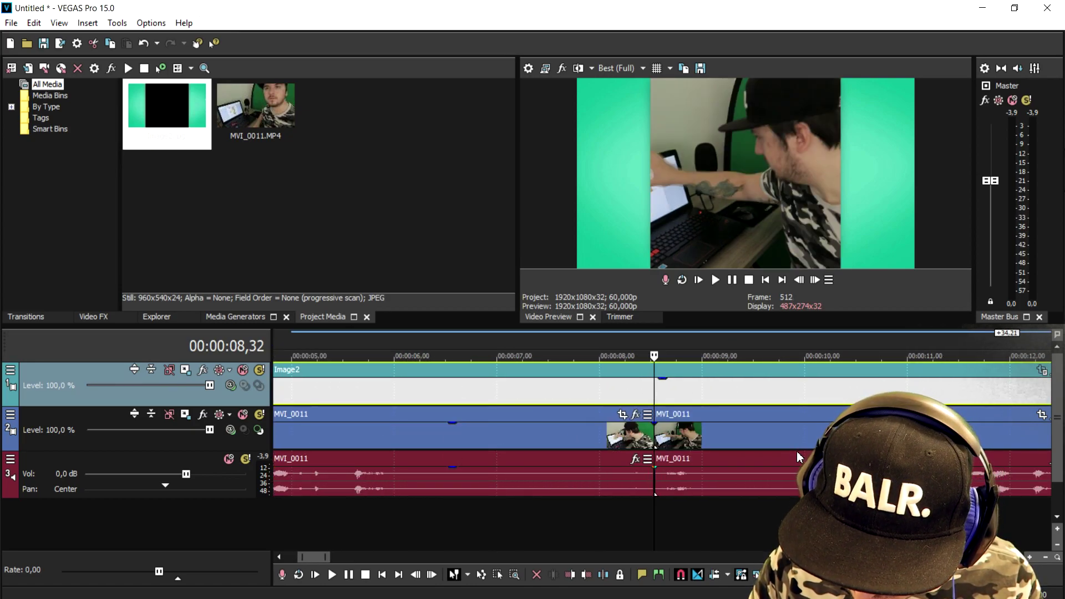
Step: Shift the second clip's Pan/Crop framing left so the subject sits in the vertical strip
left_click(869, 433)
scroll(713, 437, "down", 2)
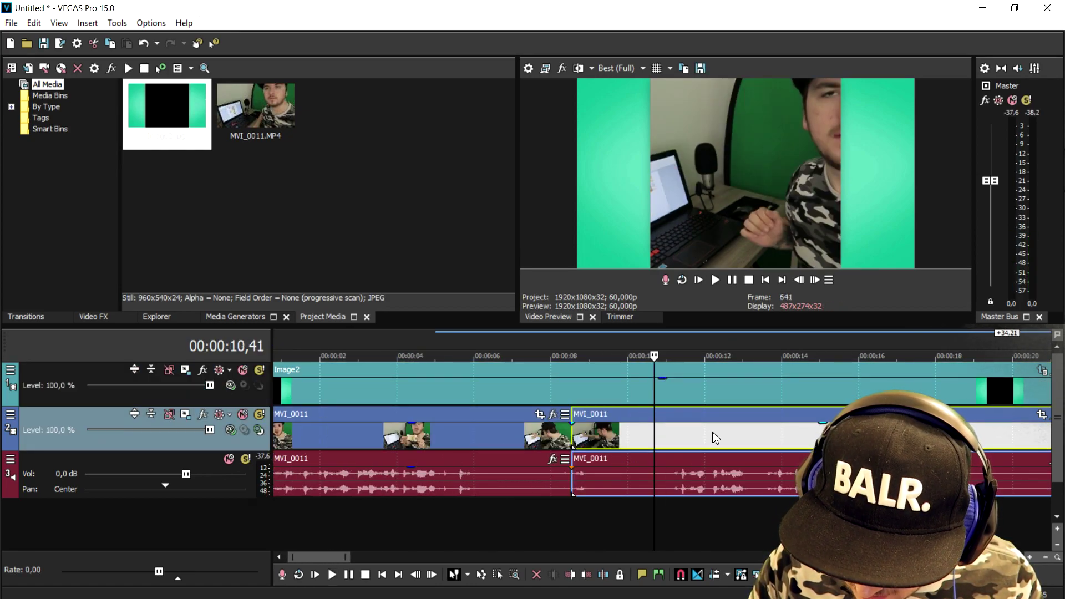
left_click(616, 429)
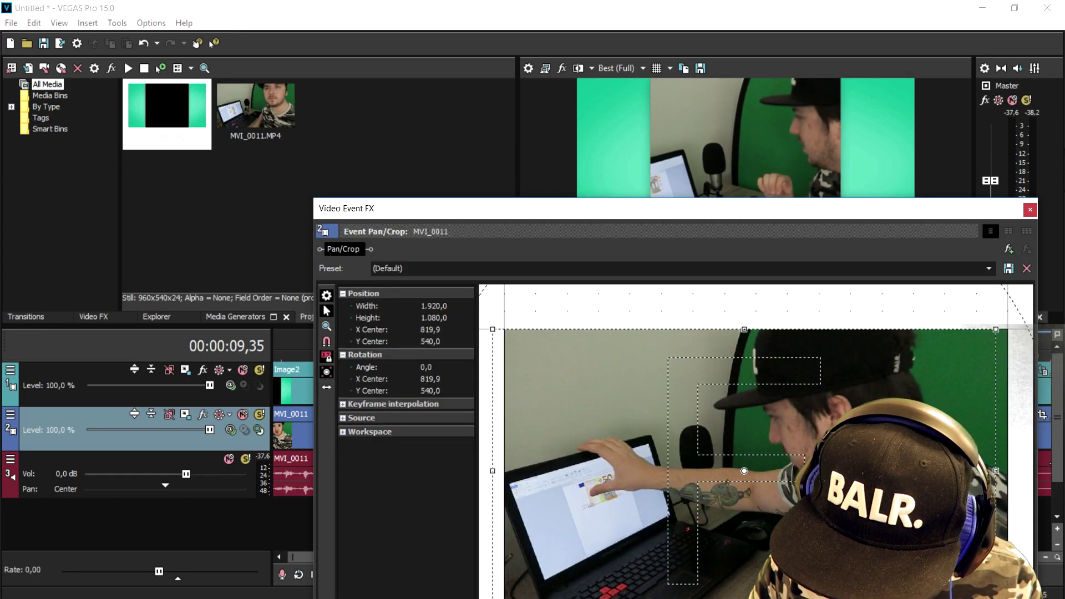
left_click_drag(791, 499, 693, 500)
left_click_drag(789, 500, 802, 459)
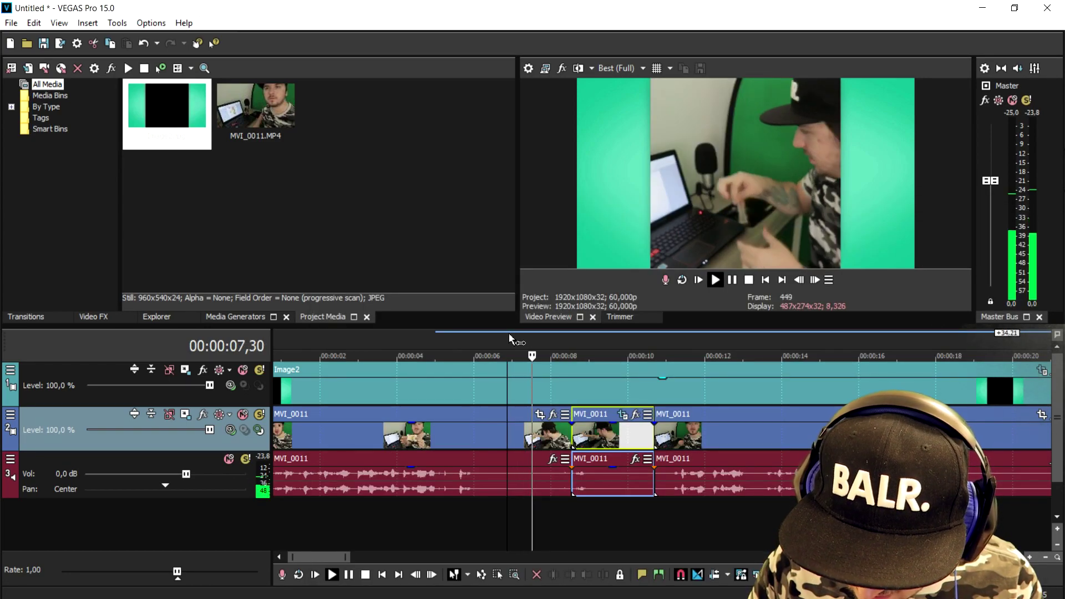
scroll(508, 333, "down", 3)
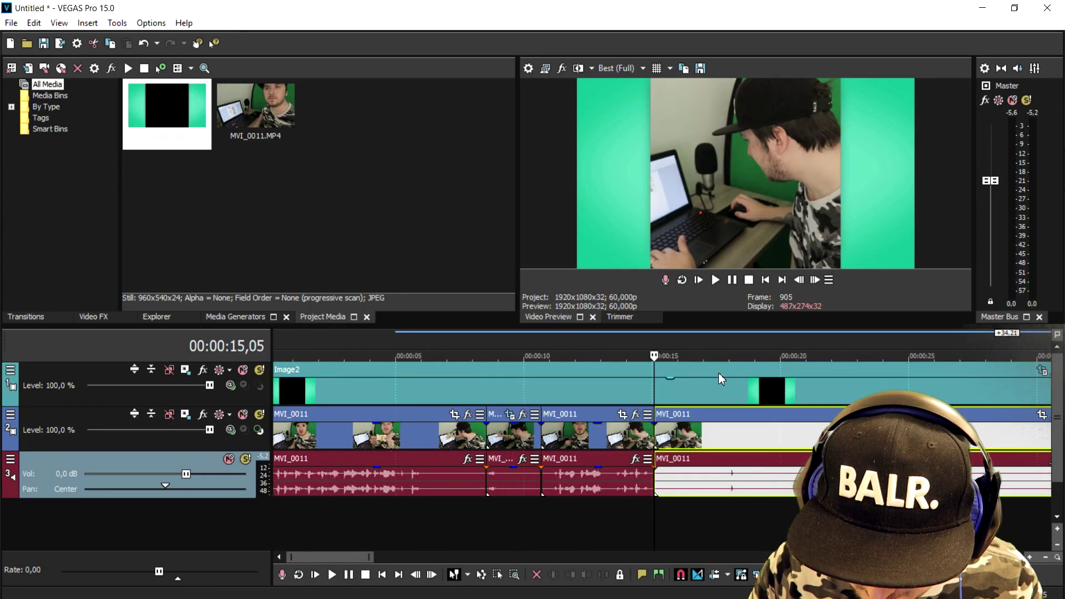
Step: Check playback near 18 seconds and shift that clip's framing left as well
left_click(732, 366)
scroll(720, 477, "up", 3)
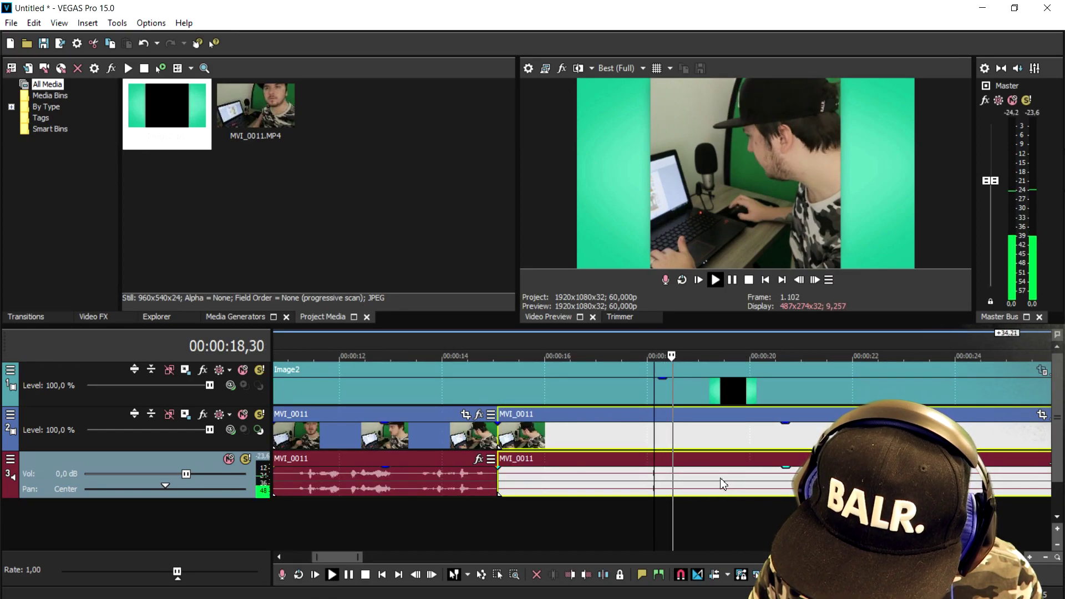
key("space")
key("space")
left_click(628, 414)
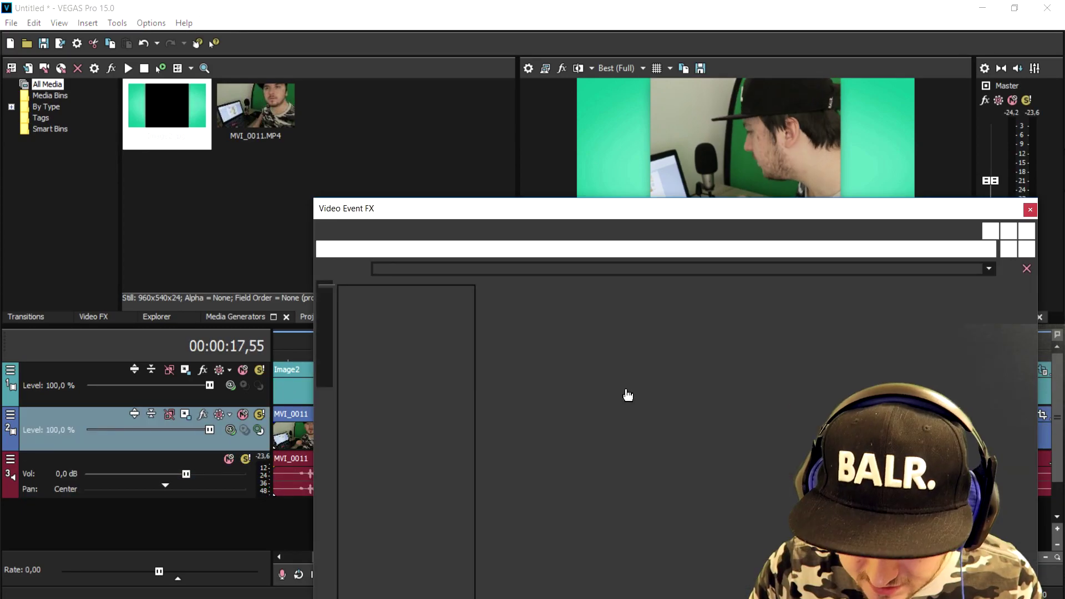
mouse_move(745, 405)
left_mouse_down()
mouse_move(625, 409)
mouse_move(639, 400)
left_mouse_up()
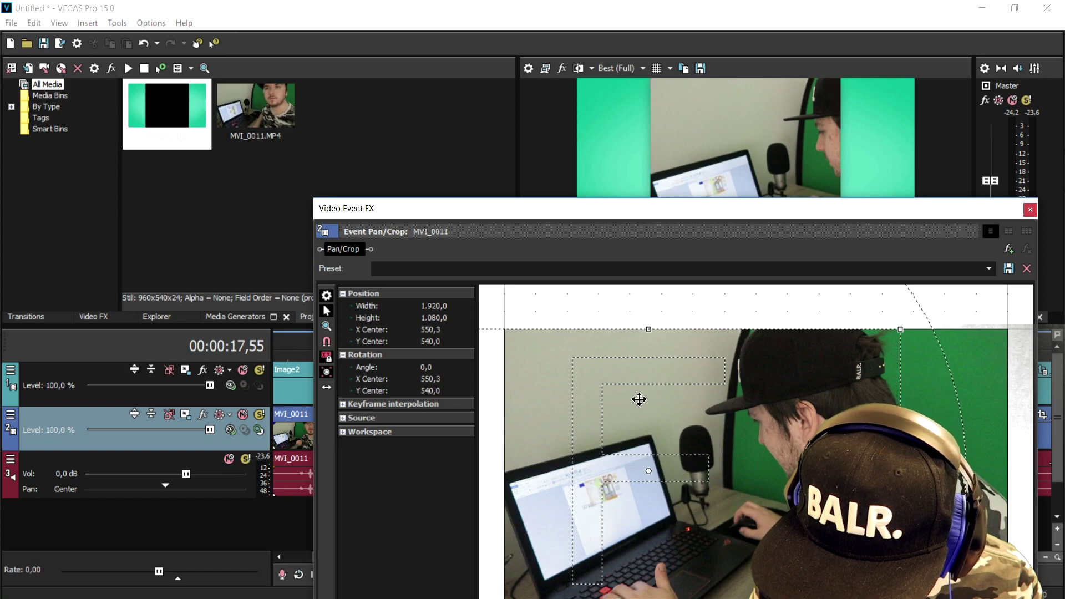
left_click(1030, 209)
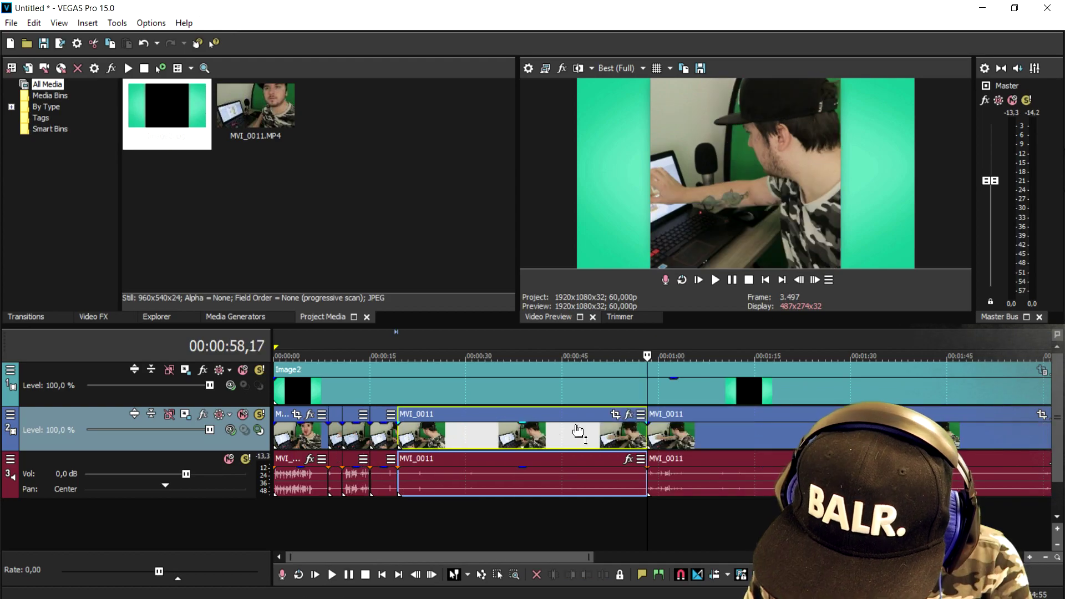
Step: Delete the unwanted MVI_0011 clip, slide the next clip into the gap and check its Pan/Crop
key("Delete")
left_click_drag(692, 428, 443, 429)
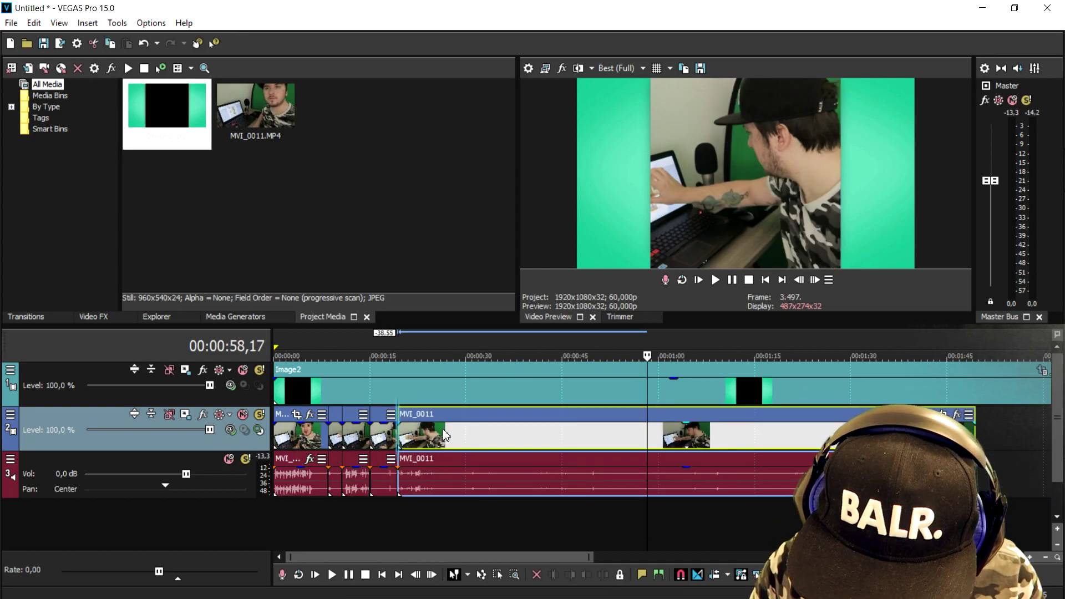
left_click(942, 415)
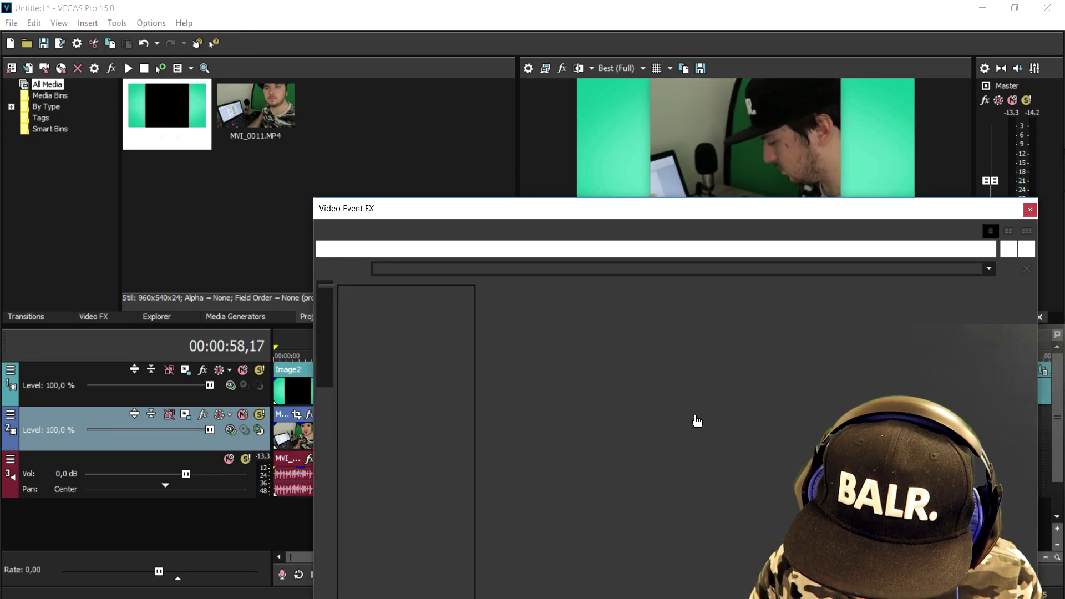
left_click(1030, 209)
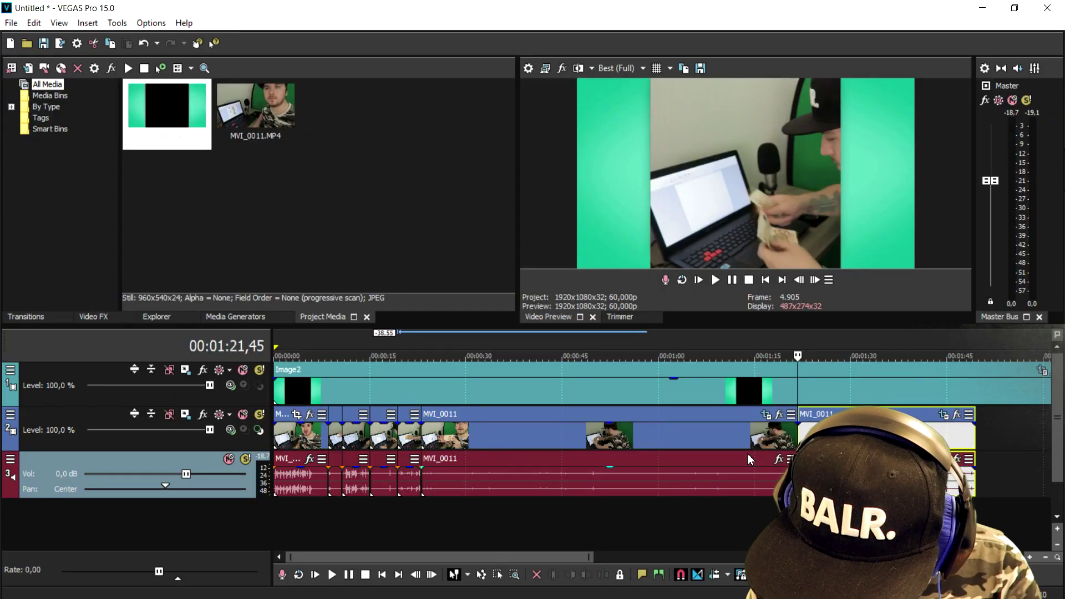
Step: Delete another unwanted MVI_0011 piece and pull the following clip left to close the gap
left_click(721, 435)
key("Delete")
left_click_drag(803, 435, 462, 434)
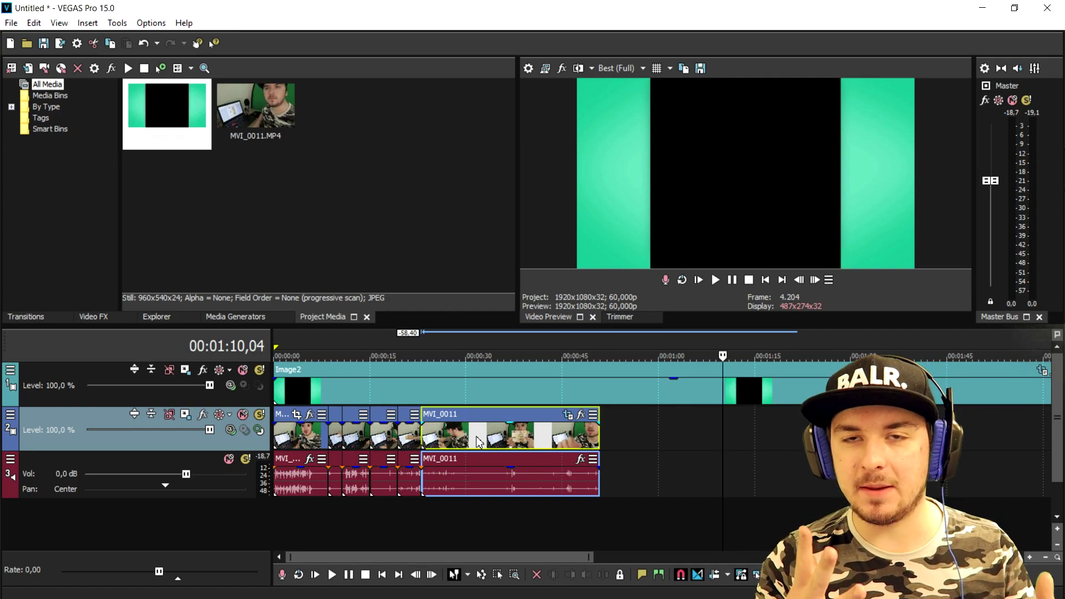
left_click(412, 334)
scroll(412, 334, "up", 5)
key("space")
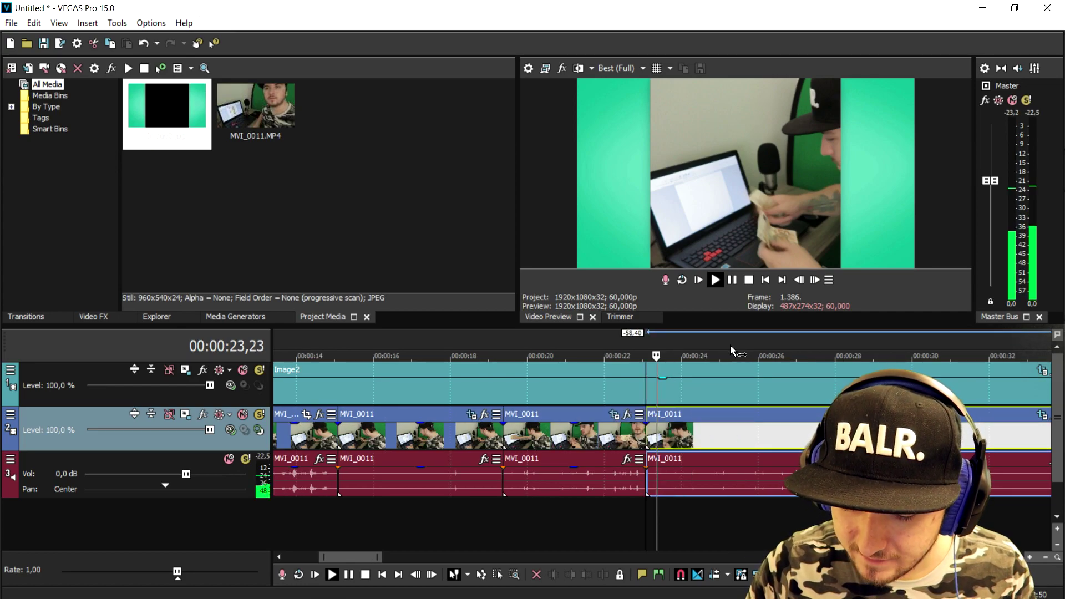
scroll(661, 356, "down", 5)
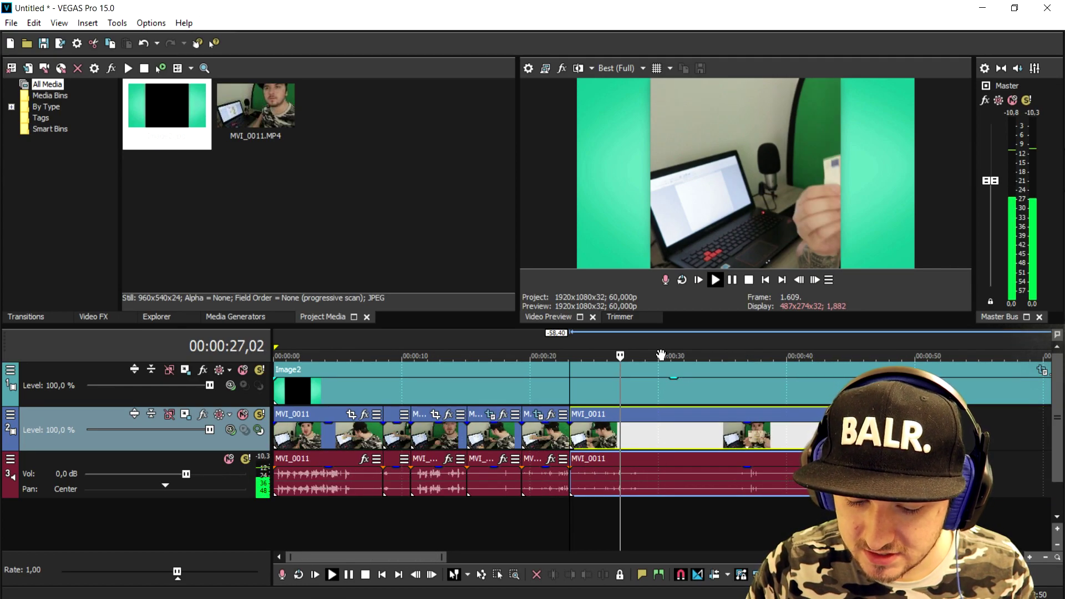
key("space")
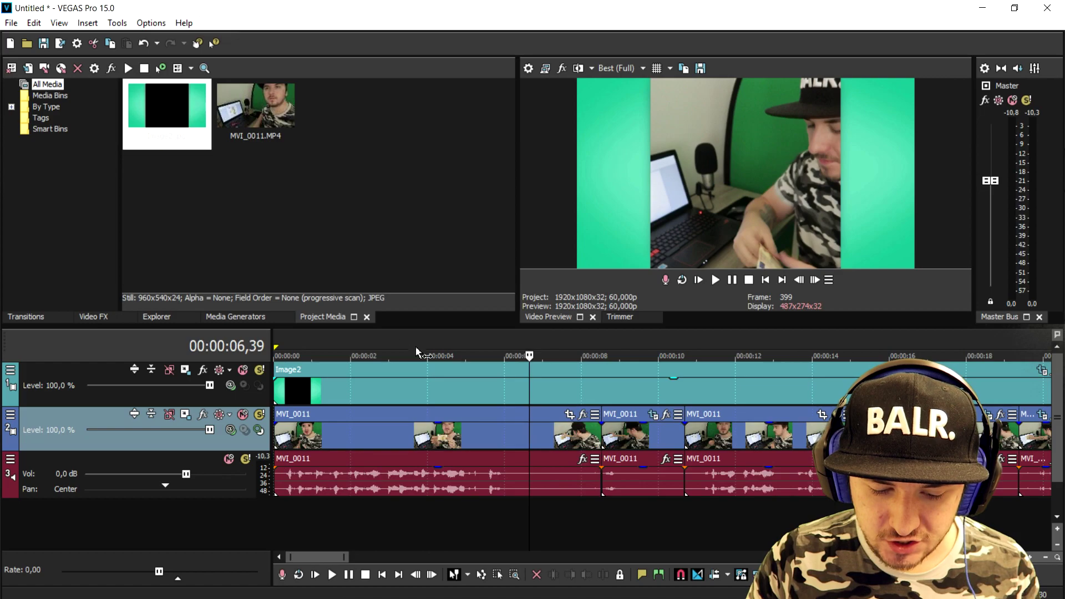
left_click(400, 340)
Step: Add the 1 Turquoise GLARE W/Letterbox filter package to the first clip and confirm
left_click(280, 342)
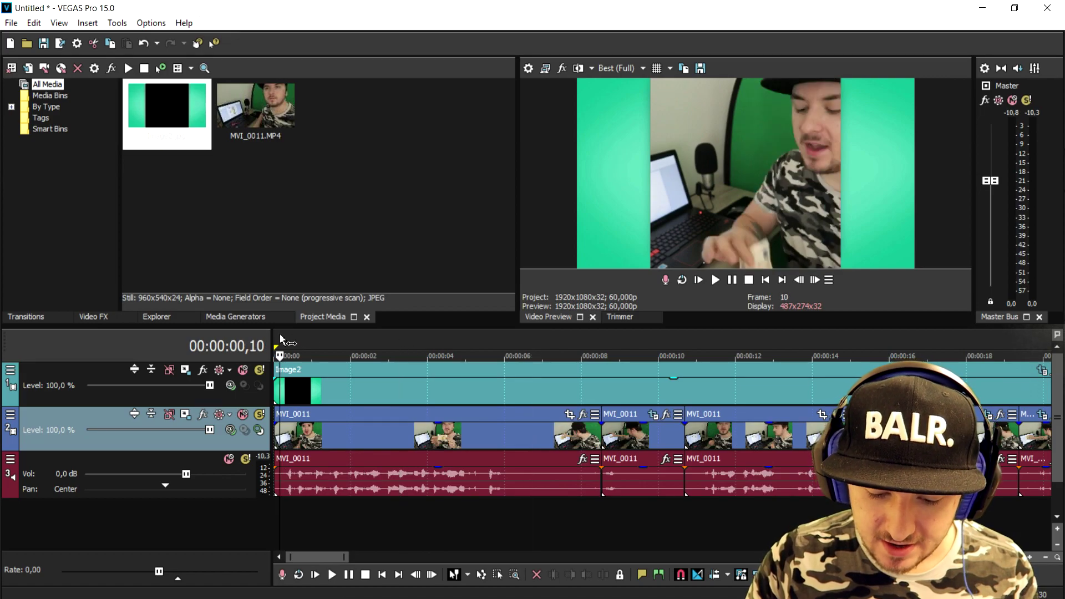
left_click(583, 413)
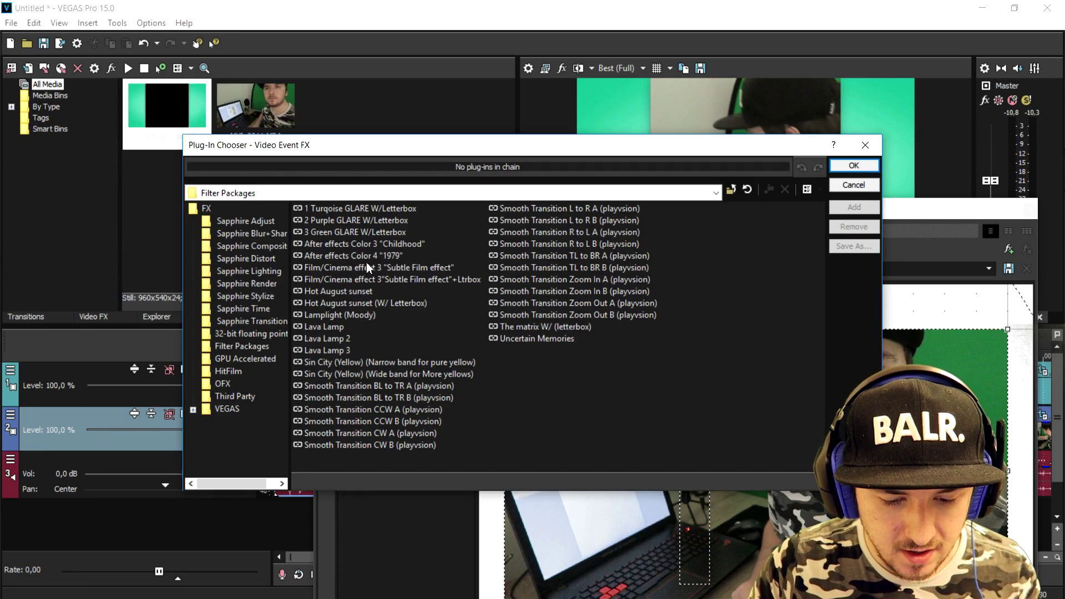
left_click(401, 213)
left_click(854, 207)
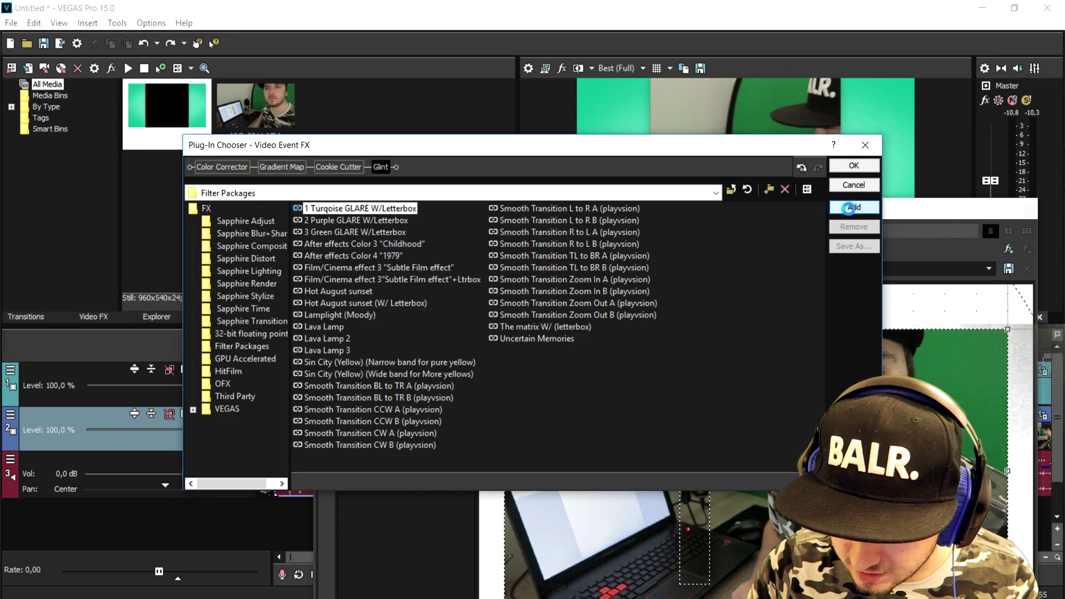
left_click(853, 166)
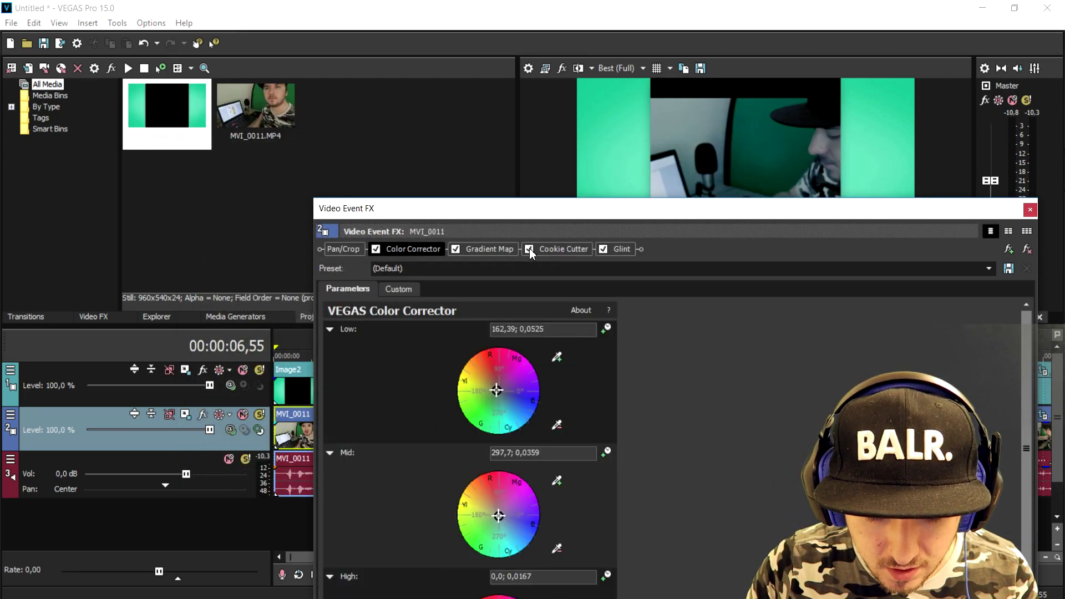
left_click(1030, 209)
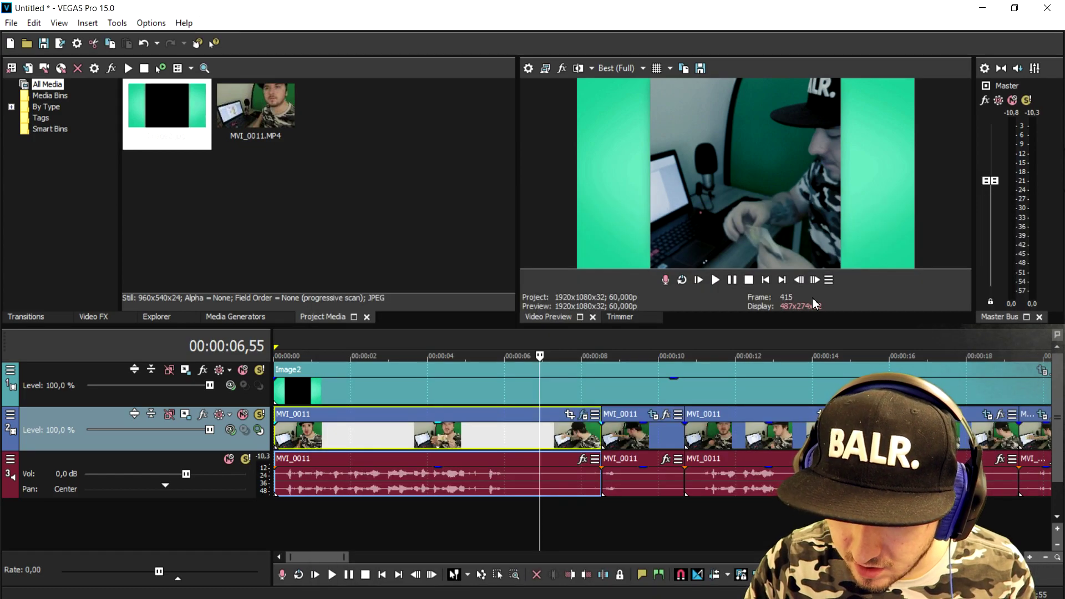
key("space")
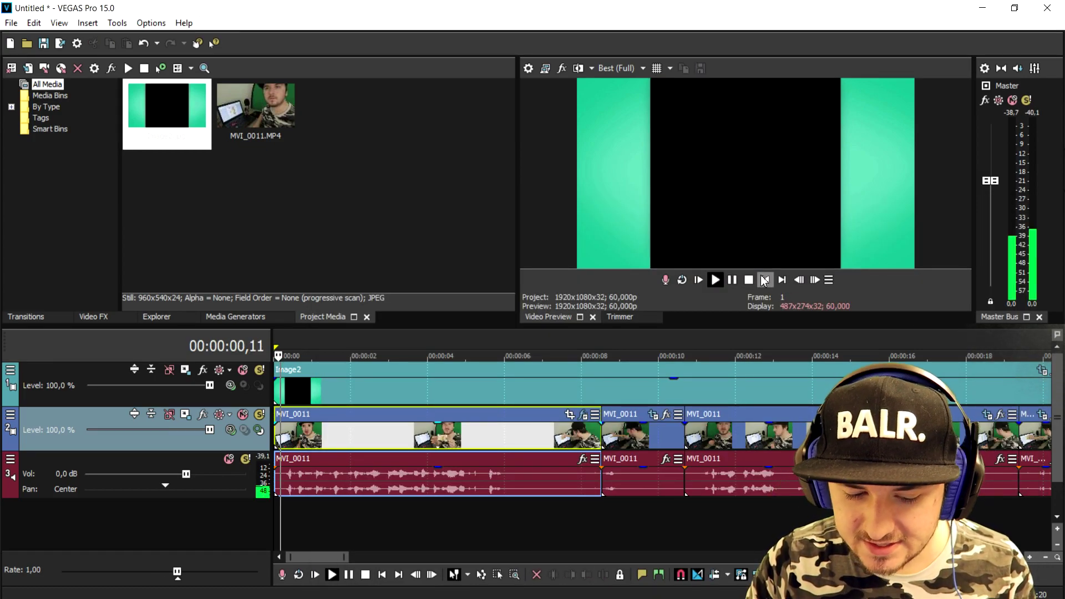
scroll(471, 350, "up", 1)
left_click(471, 356)
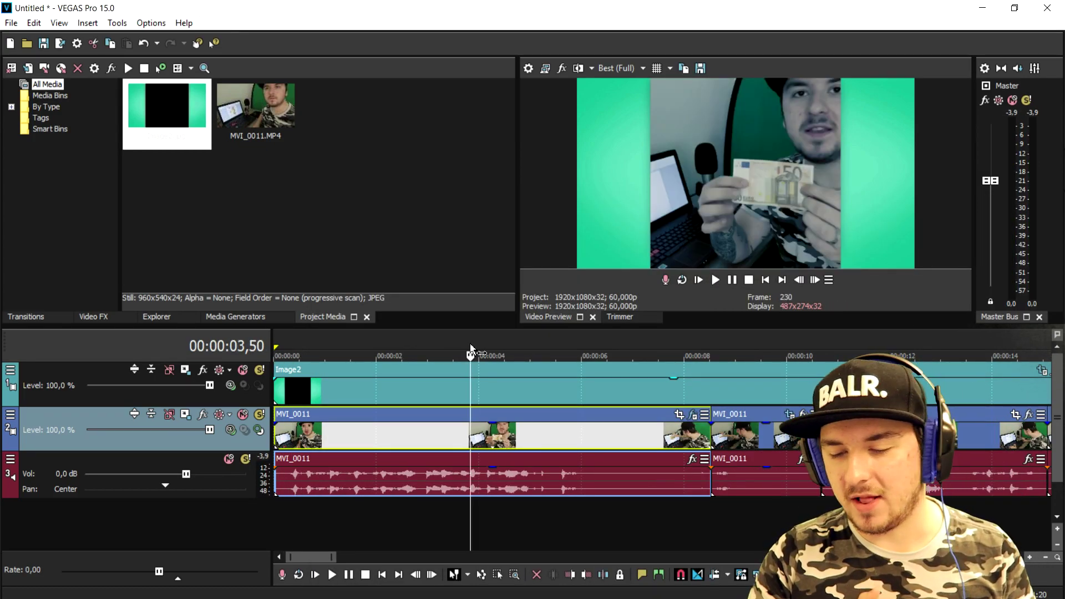